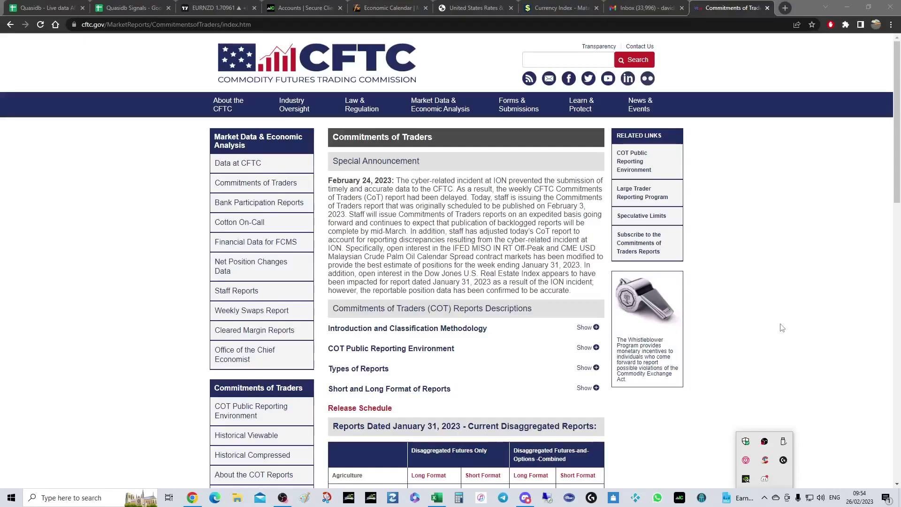
# Highlight Palm Oil, U.S. Real Estate Index and January 31 in the CFTC announcement, then return to the Excel pivot chart.
pyautogui.click(783, 327)
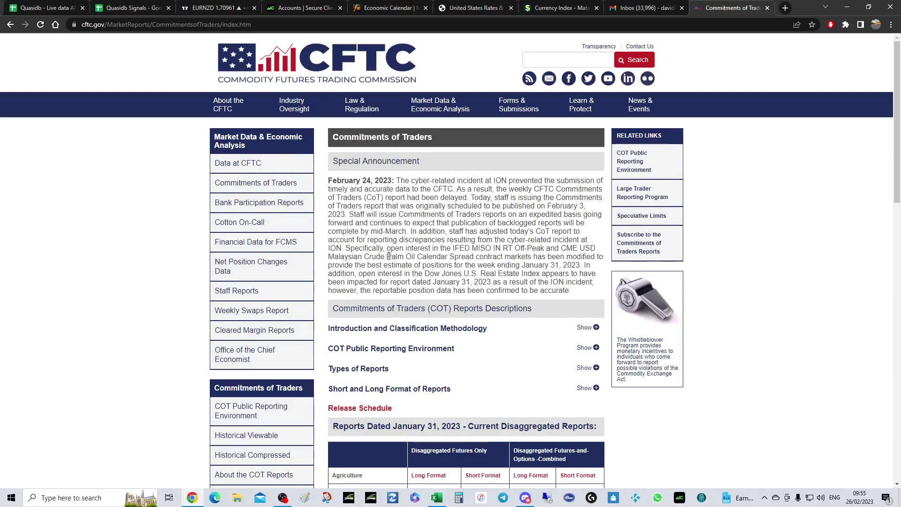
pyautogui.moveTo(388, 256); pyautogui.dragTo(416, 256)
pyautogui.moveTo(464, 273); pyautogui.dragTo(541, 274)
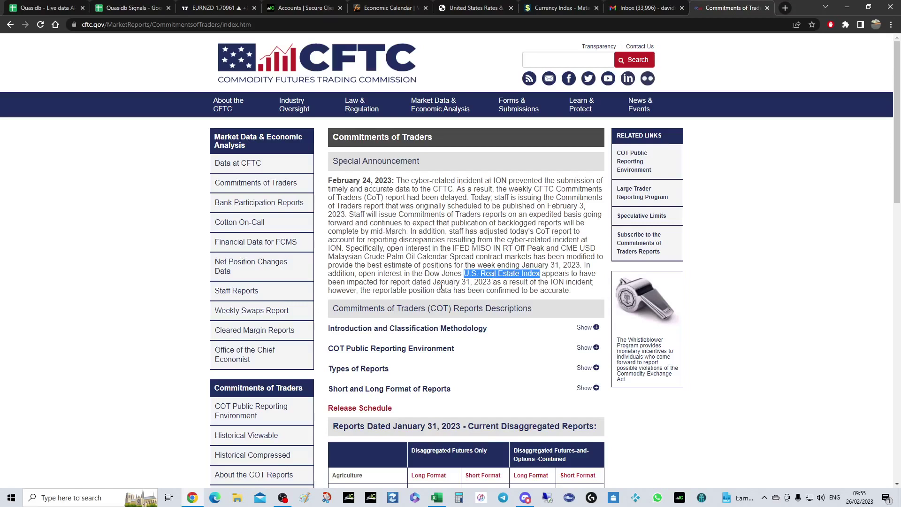
pyautogui.moveTo(432, 282); pyautogui.dragTo(474, 282)
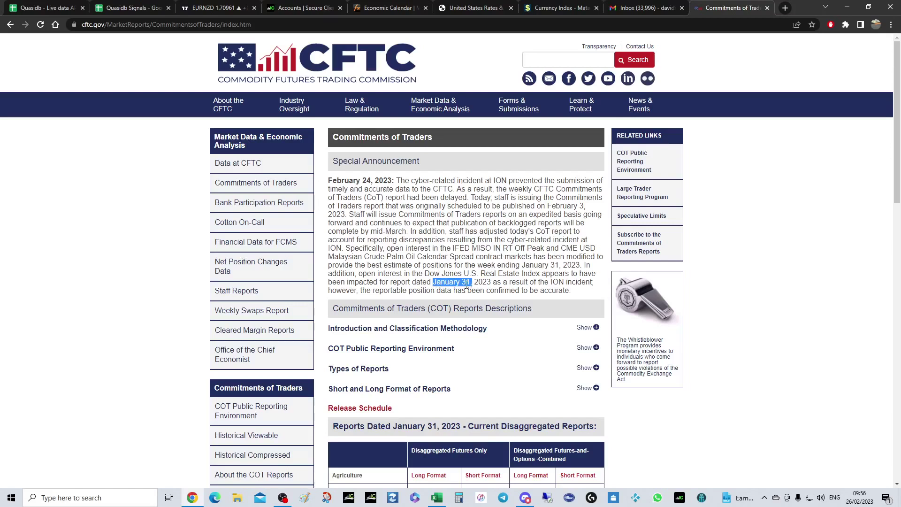
pyautogui.moveTo(434, 284); pyautogui.dragTo(433, 283)
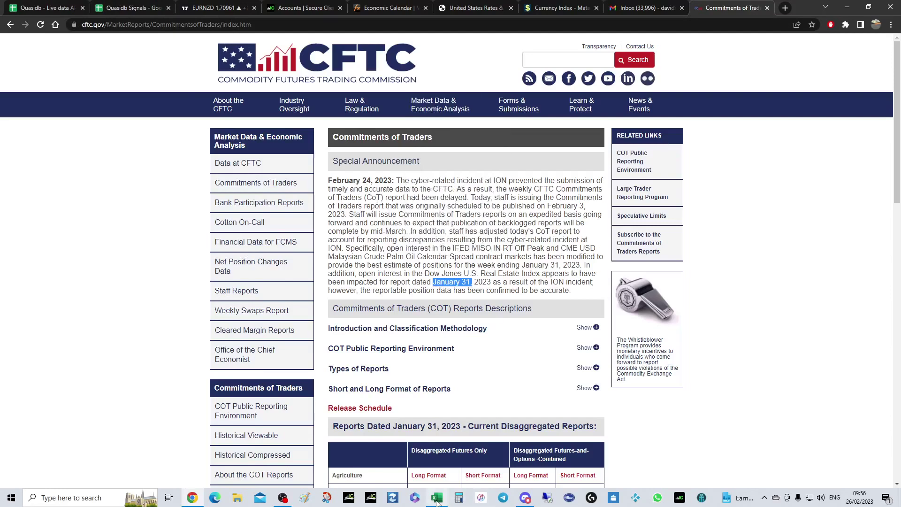
pyautogui.click(436, 458)
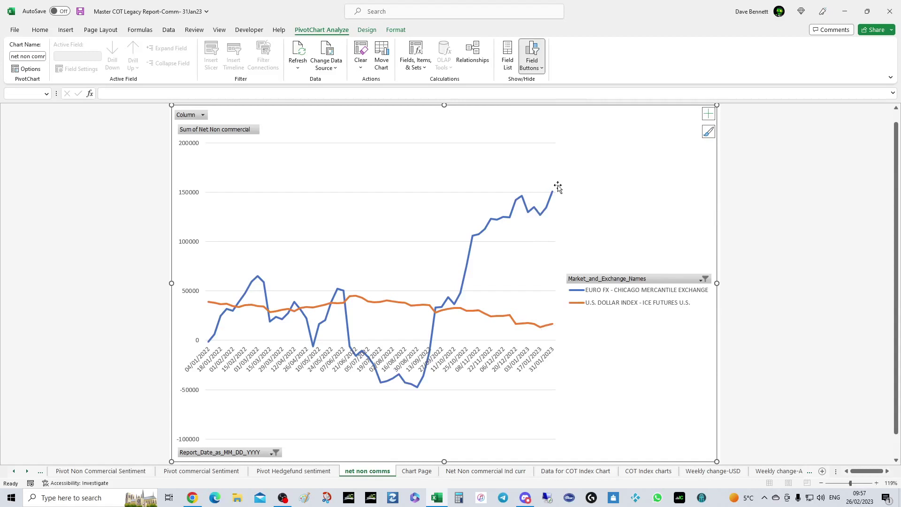
# Add JAPANESE YEN to the markets plotted on the net non comms pivot chart.
pyautogui.click(703, 280)
pyautogui.scroll(-2, 598, 412)
pyautogui.scroll(2, 599, 414)
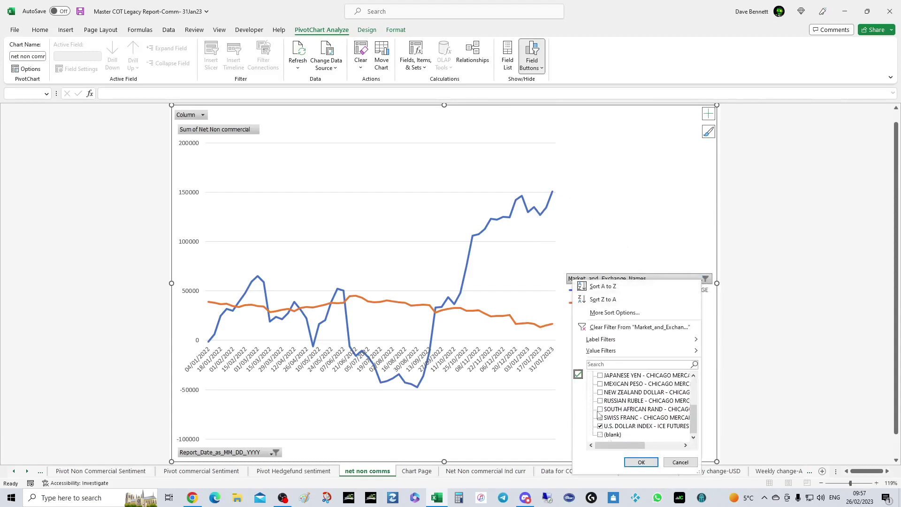
pyautogui.scroll(-1, 599, 415)
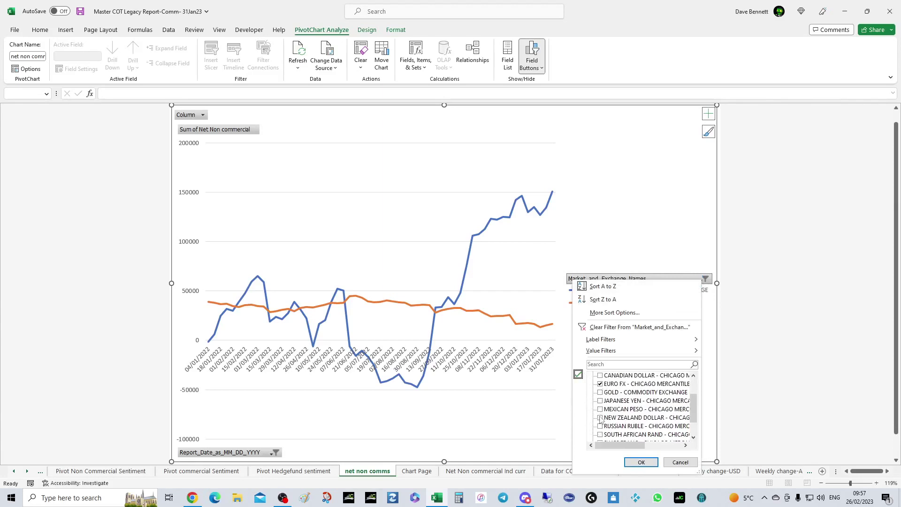
pyautogui.click(601, 402)
pyautogui.click(641, 462)
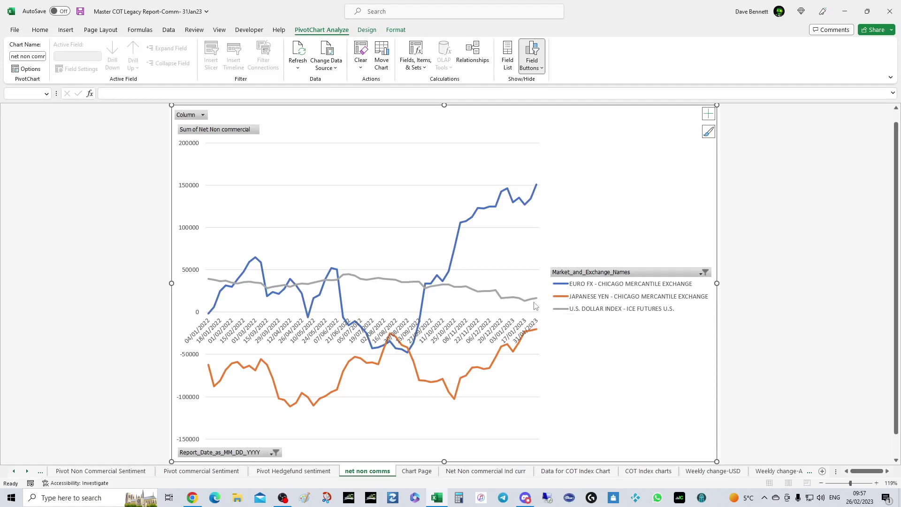
# Filter the chart's markets to drop EURO FX and add AUSTRALIAN DOLLAR.
pyautogui.click(705, 273)
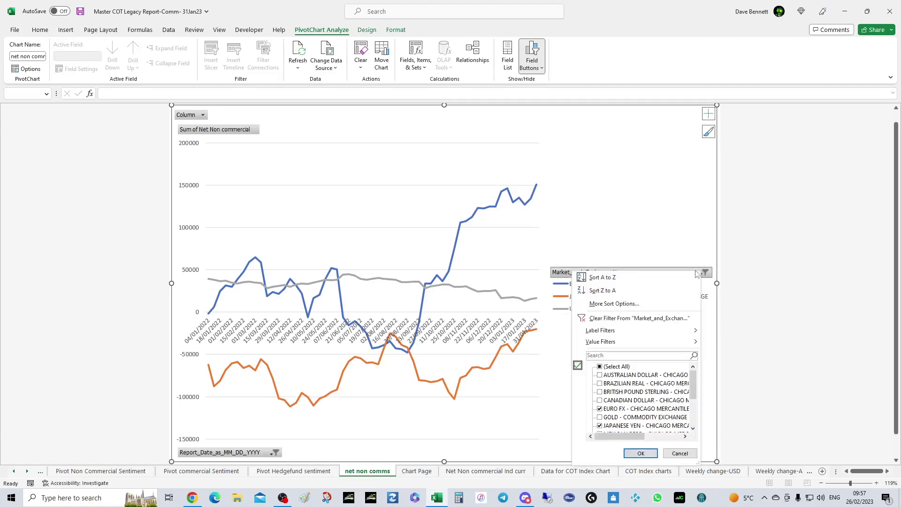
pyautogui.click(600, 409)
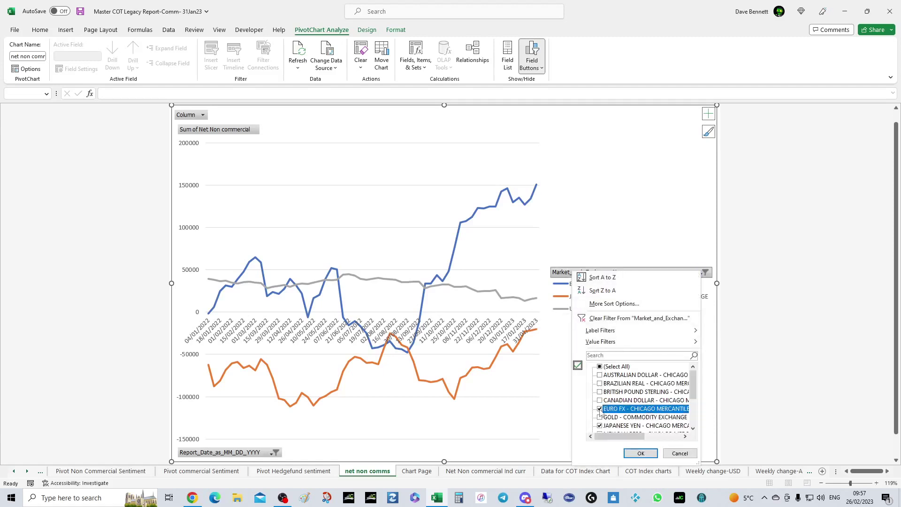
pyautogui.click(600, 374)
pyautogui.click(641, 453)
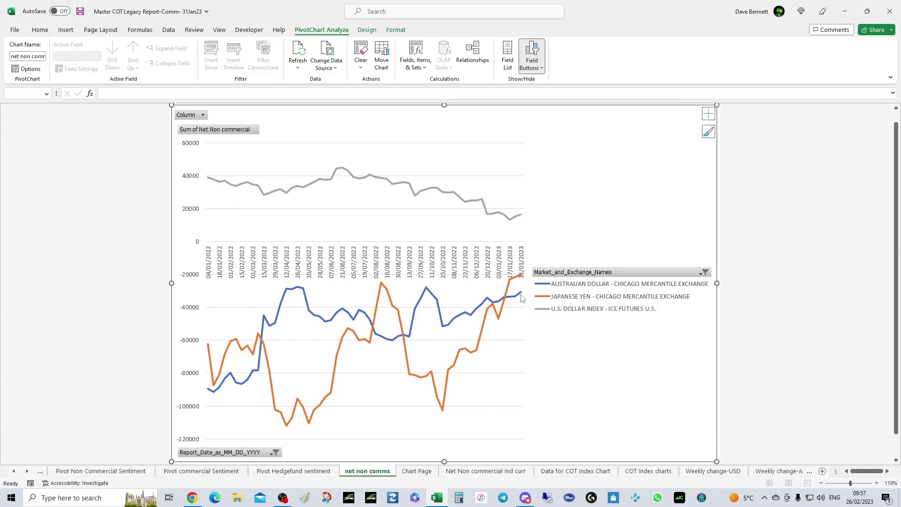
pyautogui.moveTo(518, 301)
# Filter the chart's markets to drop AUSTRALIAN DOLLAR and add BRITISH POUND STERLING.
pyautogui.click(702, 273)
pyautogui.click(597, 379)
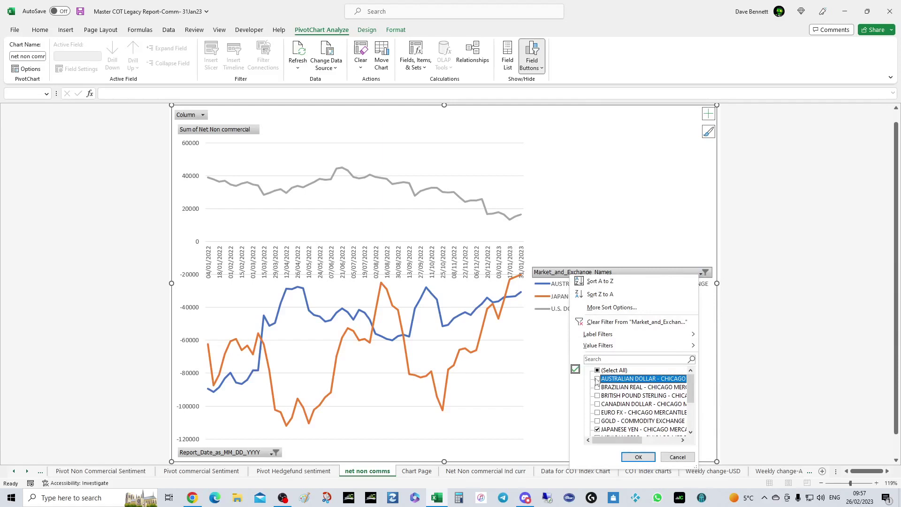
pyautogui.click(597, 404)
pyautogui.click(598, 405)
pyautogui.click(597, 396)
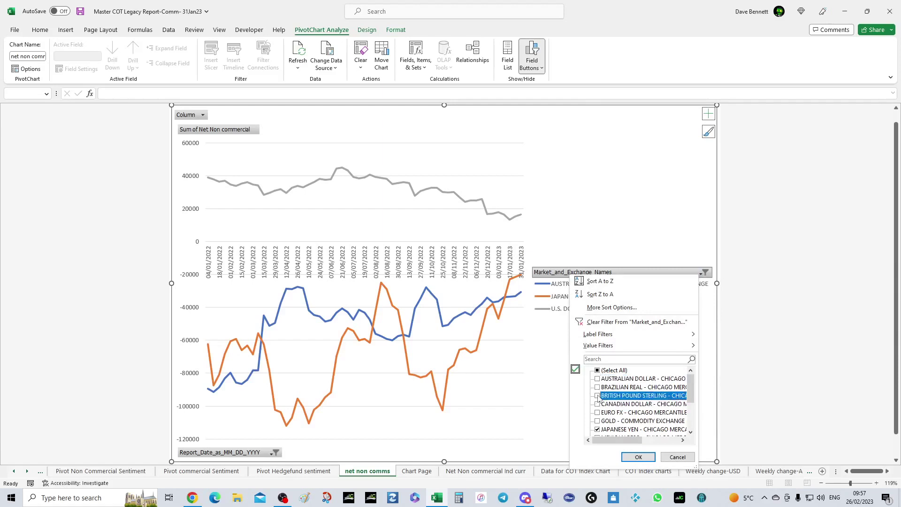
pyautogui.click(639, 457)
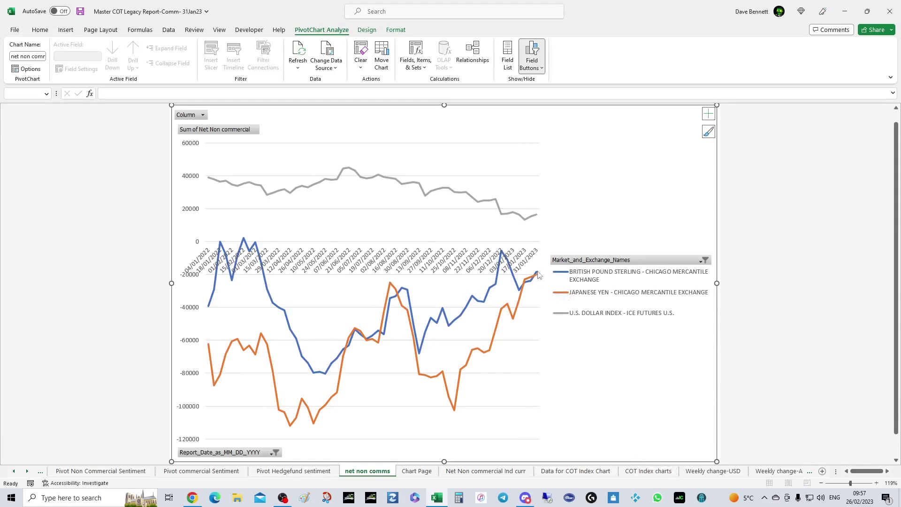
# Filter the chart's markets to drop BRITISH POUND STERLING and add CANADIAN DOLLAR.
pyautogui.moveTo(536, 278)
pyautogui.click(704, 260)
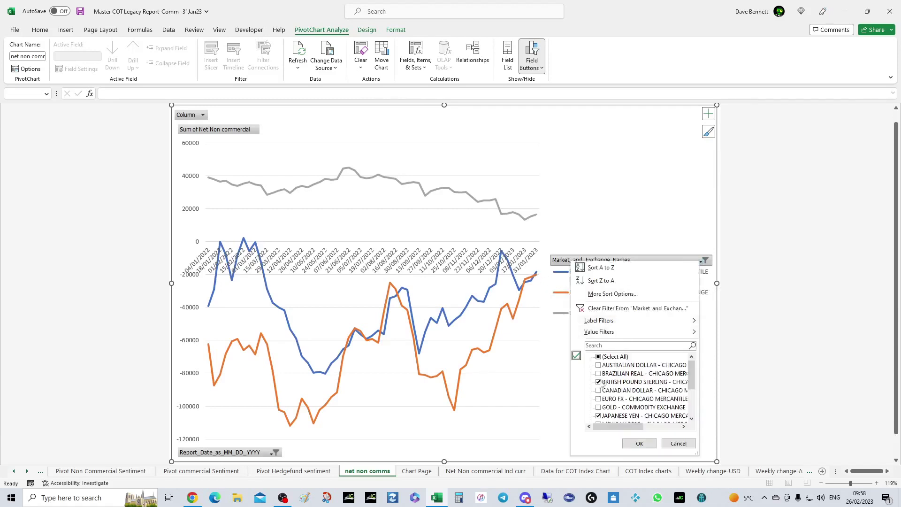
pyautogui.click(599, 382)
pyautogui.click(598, 390)
pyautogui.click(638, 443)
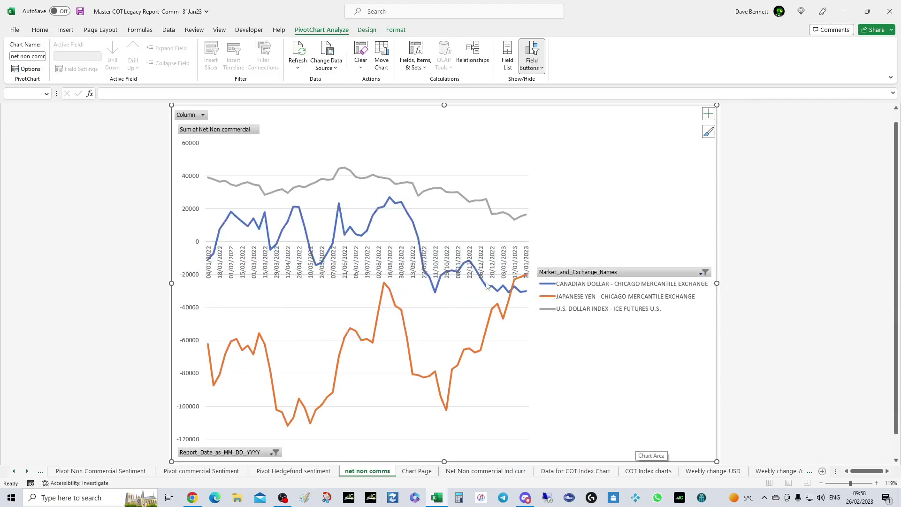
pyautogui.moveTo(513, 289)
# Filter the chart's markets to drop CANADIAN DOLLAR and add GOLD.
pyautogui.click(705, 272)
pyautogui.click(601, 403)
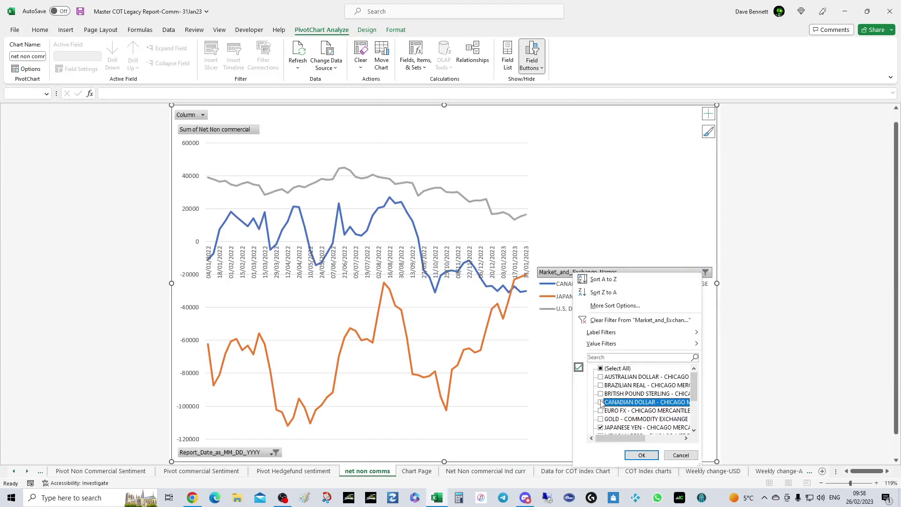
pyautogui.scroll(-1, 634, 403)
pyautogui.click(603, 394)
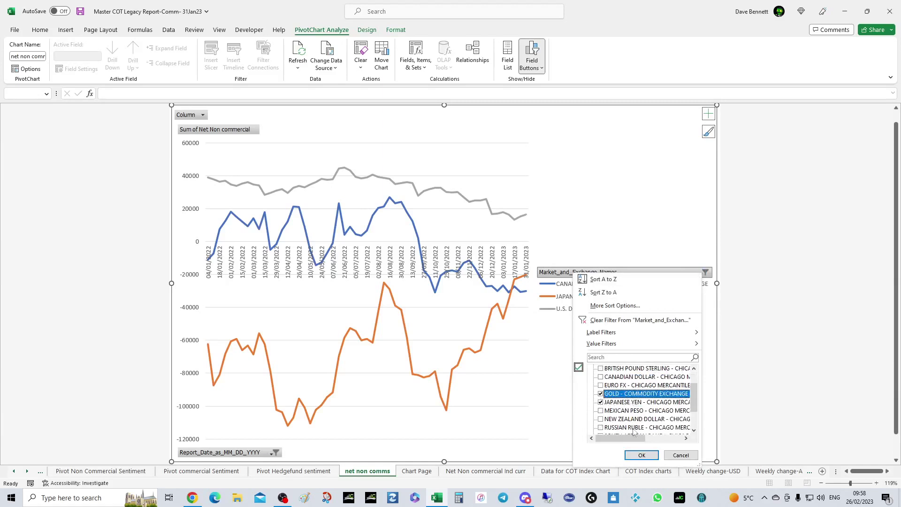
pyautogui.click(642, 454)
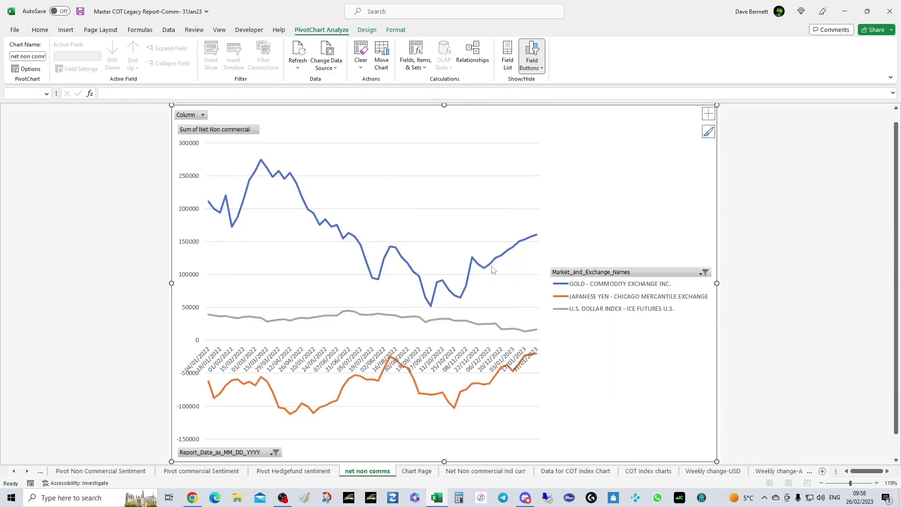
pyautogui.moveTo(540, 242)
# Filter the chart's markets to drop GOLD and add NEW ZEALAND DOLLAR.
pyautogui.click(704, 272)
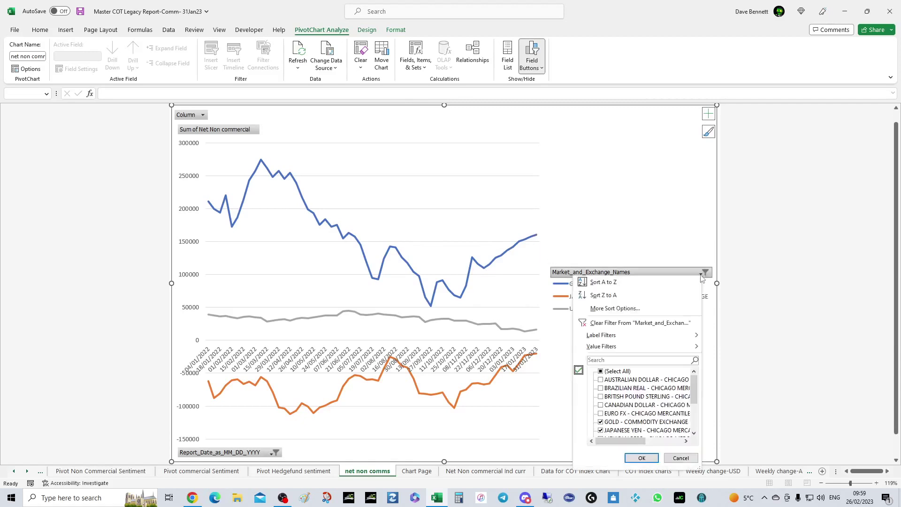
pyautogui.click(600, 422)
pyautogui.scroll(-2, 602, 413)
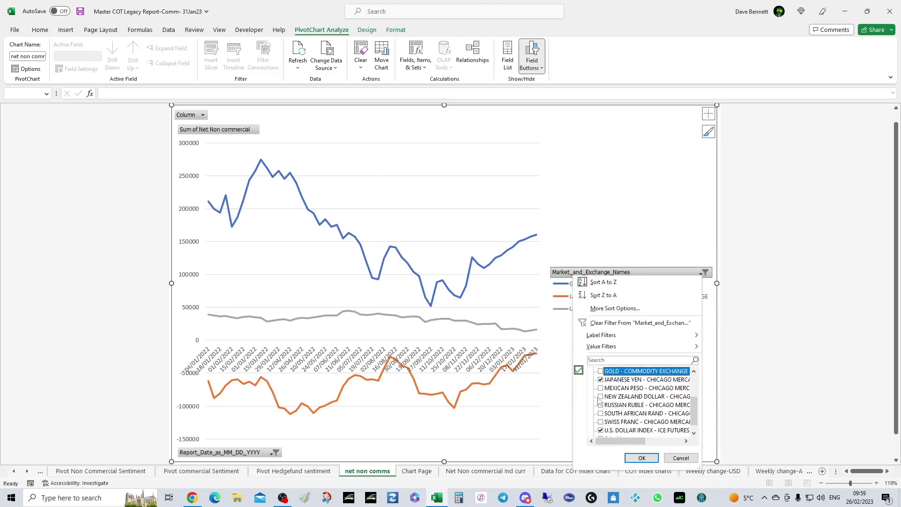
pyautogui.click(602, 397)
pyautogui.click(637, 458)
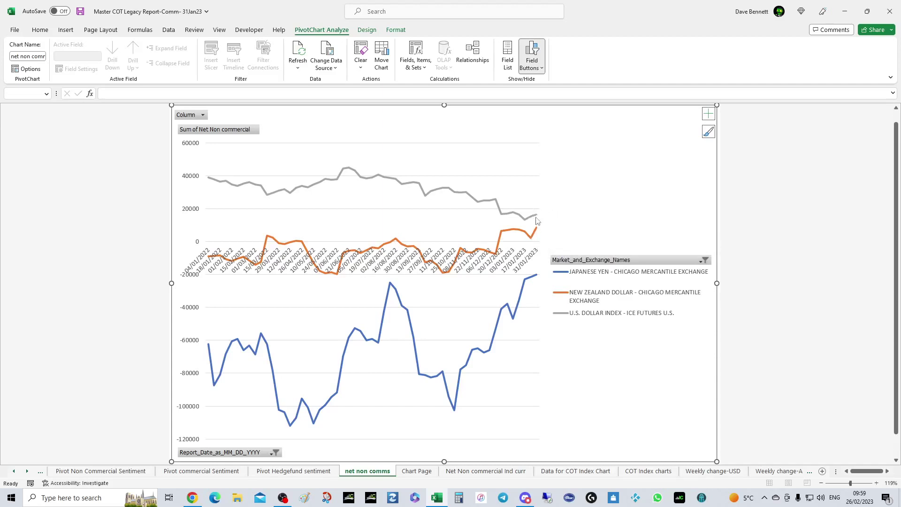
# Filter the chart's markets to drop NEW ZEALAND DOLLAR and add SWISS FRANC.
pyautogui.click(701, 262)
pyautogui.scroll(-1, 622, 395)
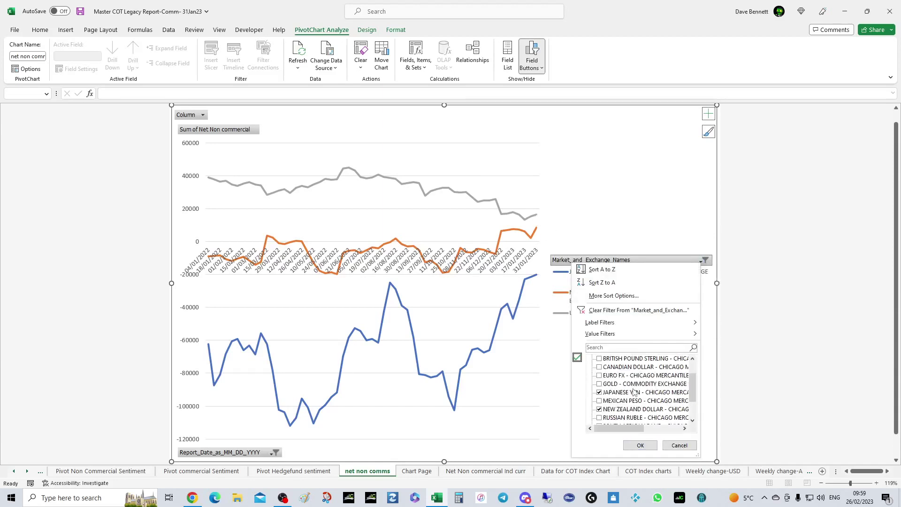
pyautogui.click(603, 408)
pyautogui.scroll(-1, 600, 404)
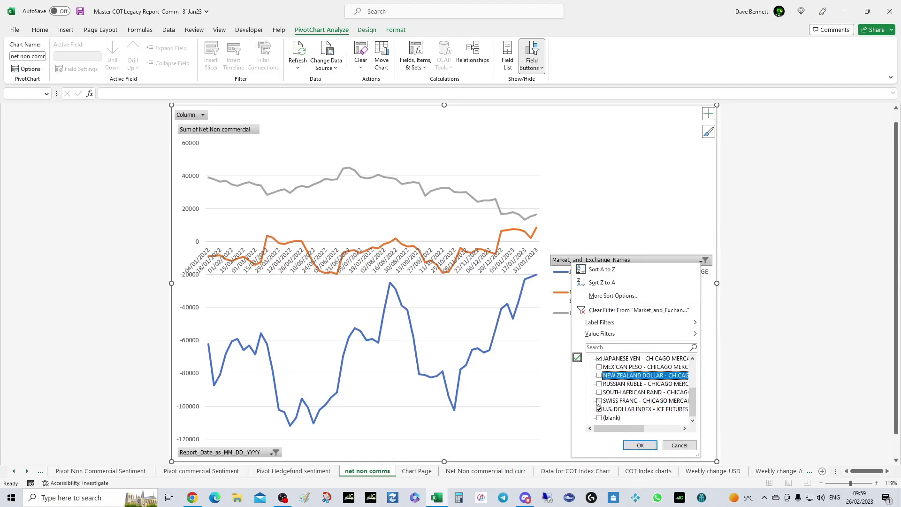
pyautogui.click(598, 400)
pyautogui.click(640, 445)
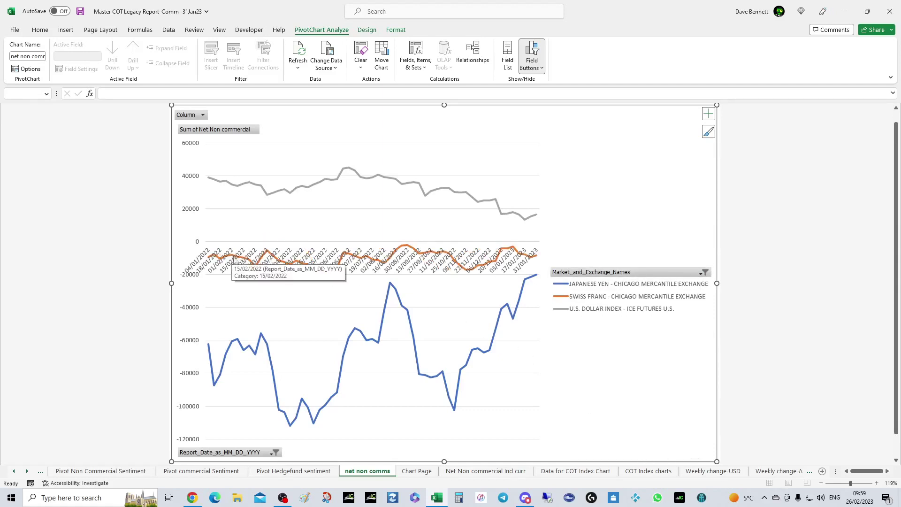
pyautogui.click(698, 274)
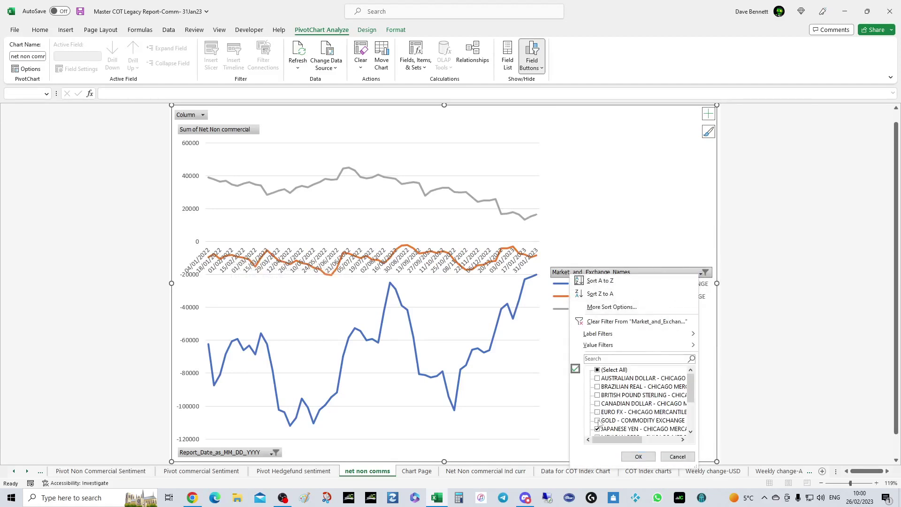
# Untick Japanese Yen, Swiss Franc and U.S. Dollar Index; plot only British Pound Sterling and Australian Dollar.
pyautogui.click(598, 428)
pyautogui.scroll(-2, 615, 413)
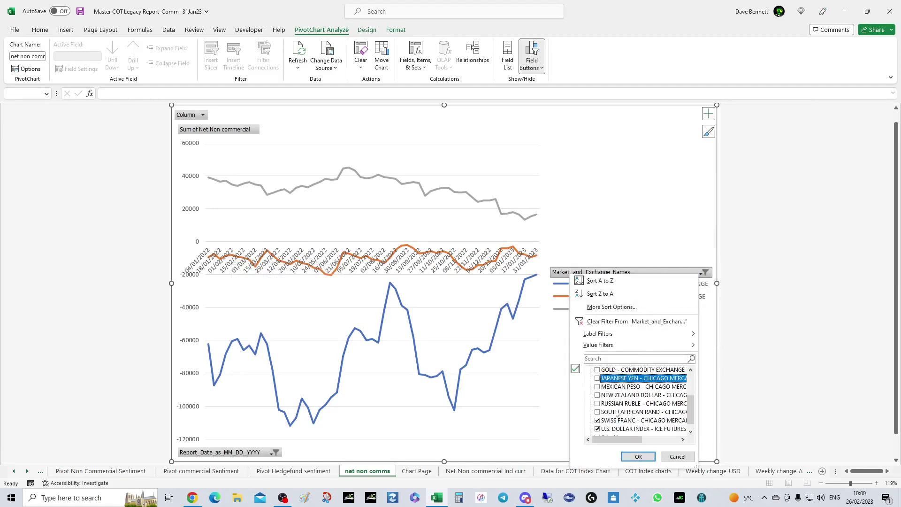
pyautogui.click(597, 420)
pyautogui.click(598, 429)
pyautogui.scroll(2, 642, 416)
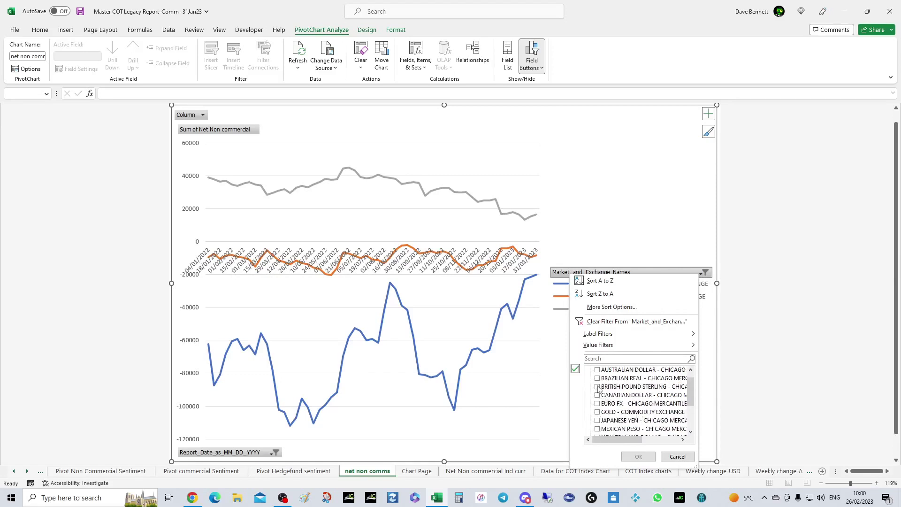
pyautogui.click(598, 387)
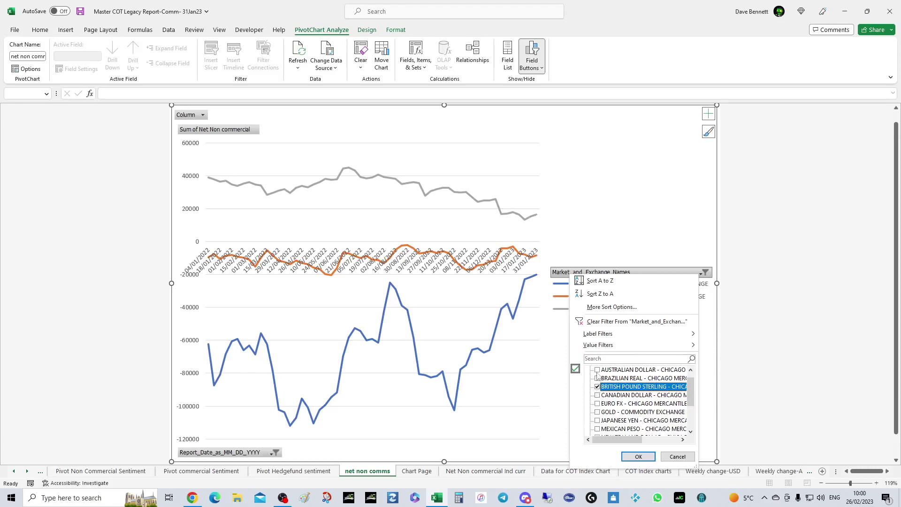
pyautogui.click(597, 369)
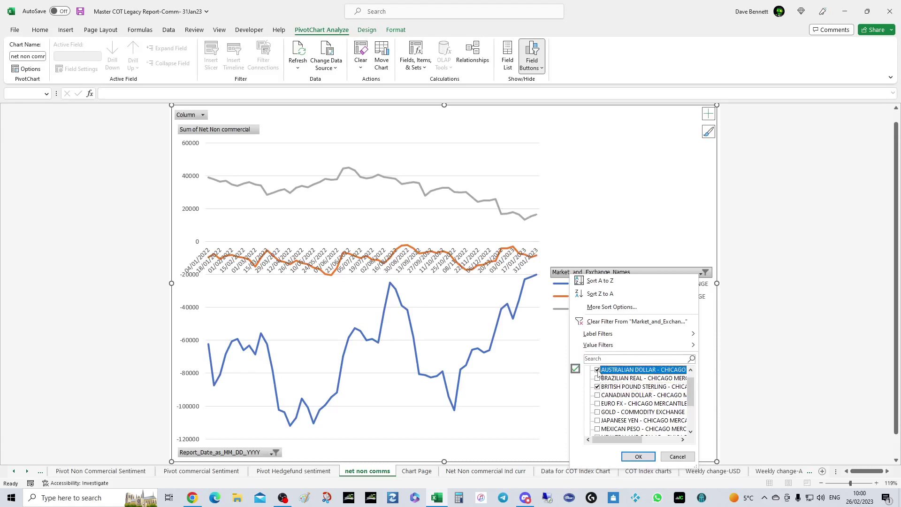
pyautogui.click(637, 457)
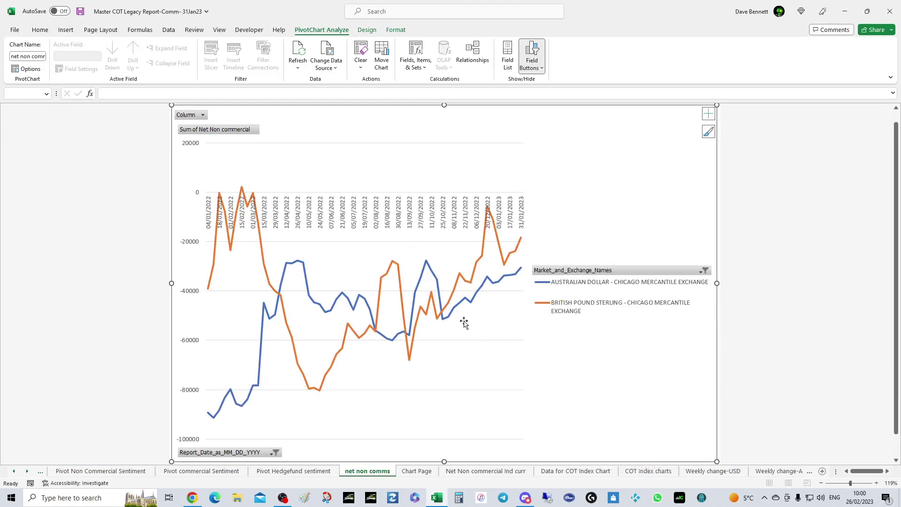
pyautogui.moveTo(444, 314)
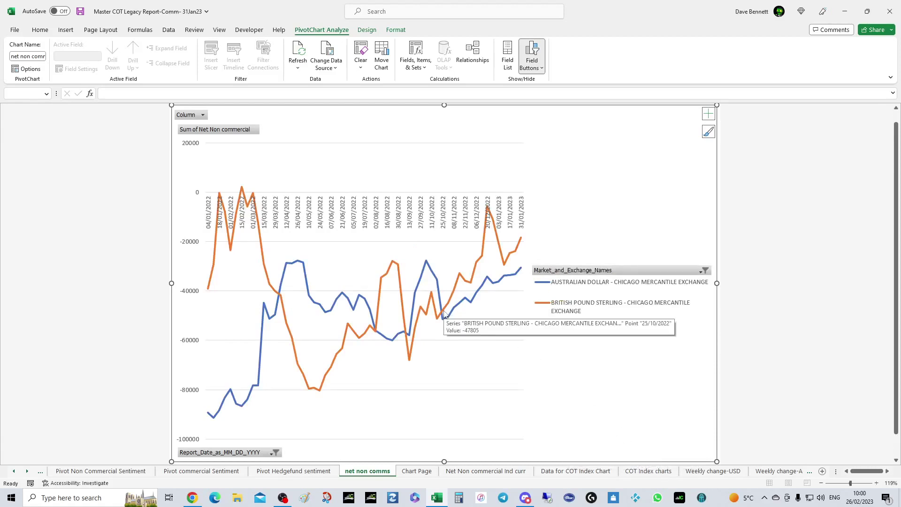
# Filter the chart to swap Australian Dollar and British Pound Sterling for EURO FX and CANADIAN DOLLAR.
pyautogui.click(701, 272)
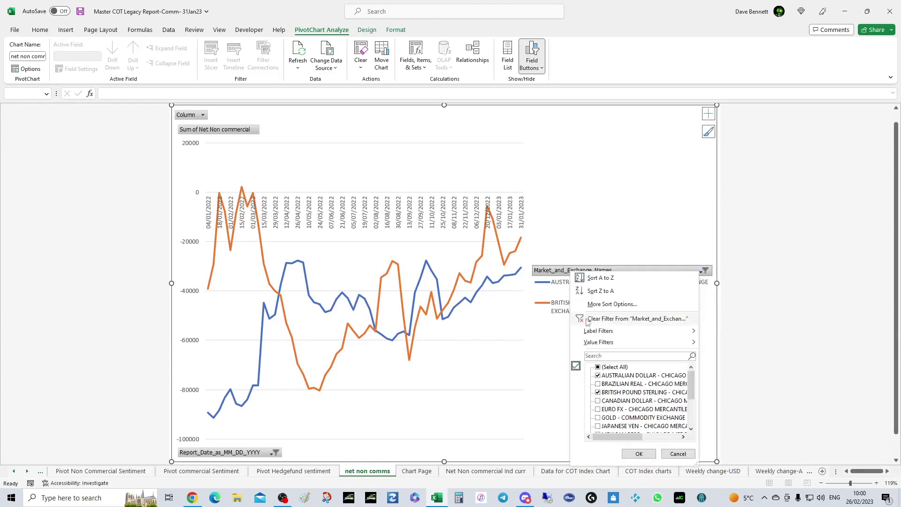
pyautogui.click(598, 375)
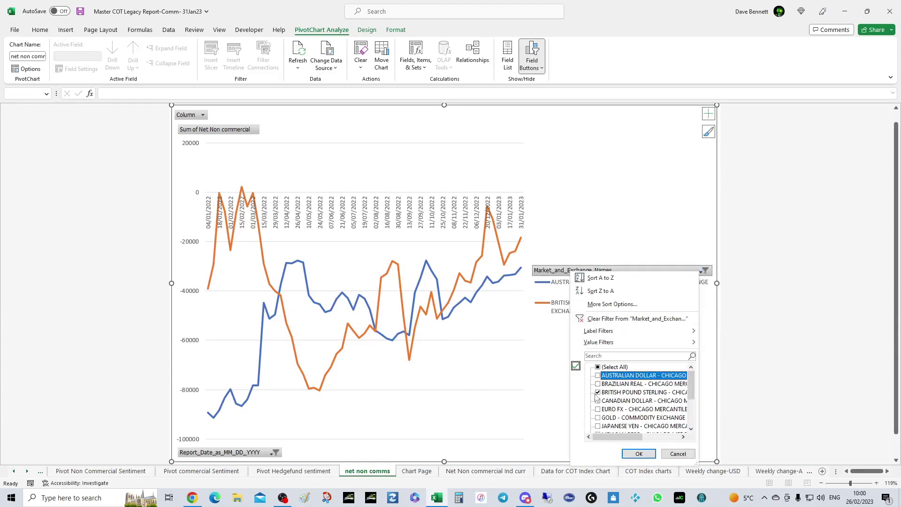
pyautogui.click(598, 393)
pyautogui.click(598, 409)
pyautogui.click(598, 401)
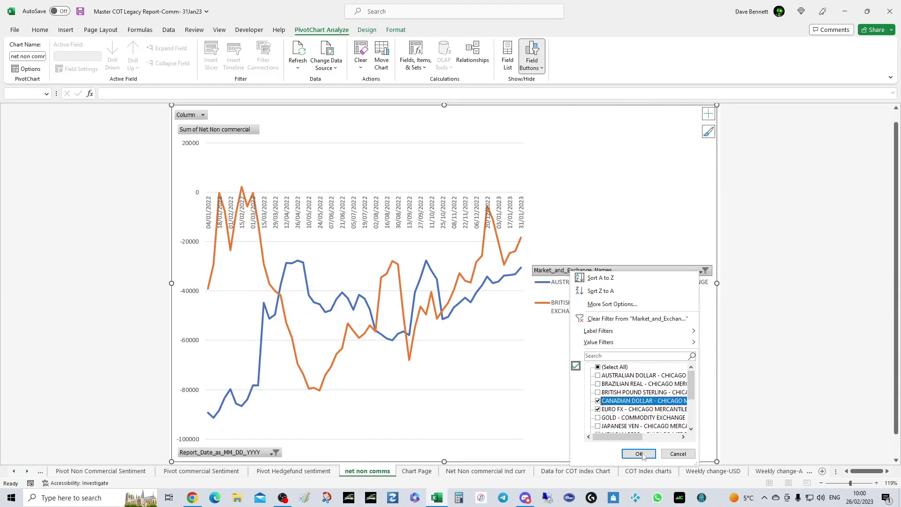
pyautogui.click(638, 454)
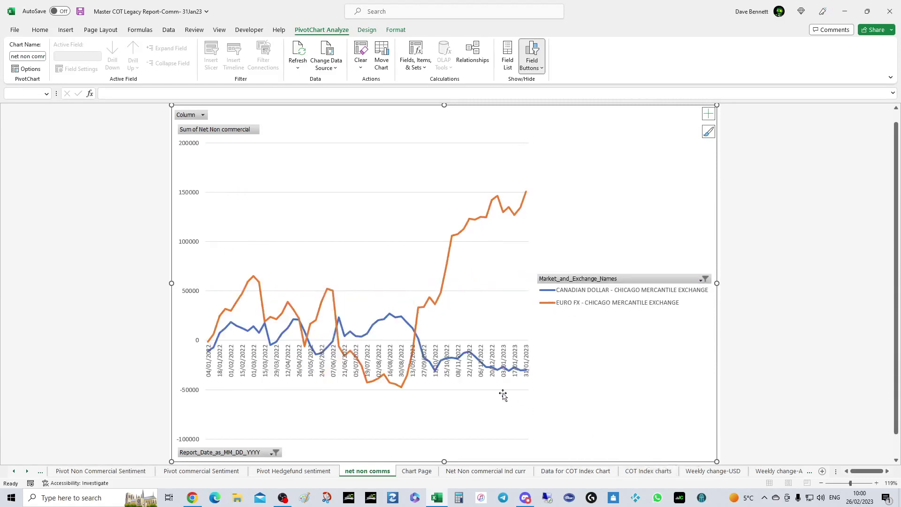
pyautogui.moveTo(433, 306)
# Switch to Google Chrome showing the CFTC Commitments of Traders page and its ION incident notice.
pyautogui.click(192, 498)
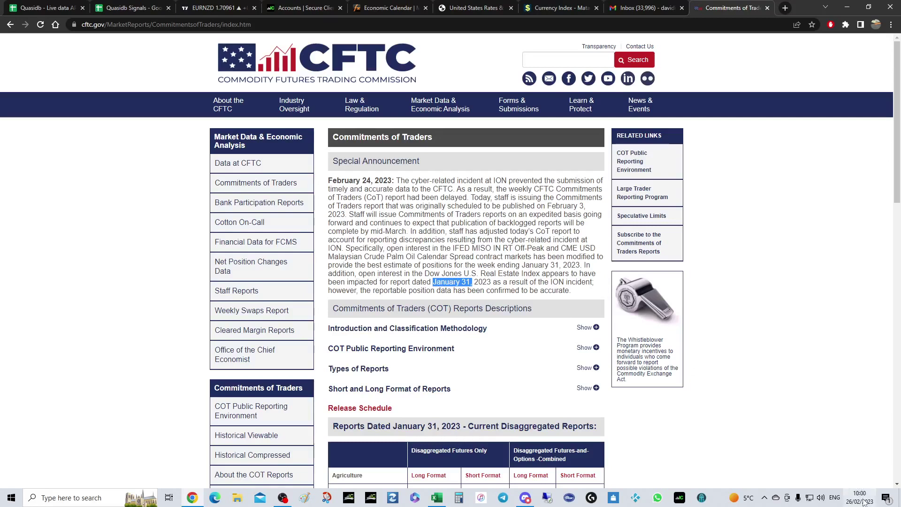
pyautogui.moveTo(865, 504)
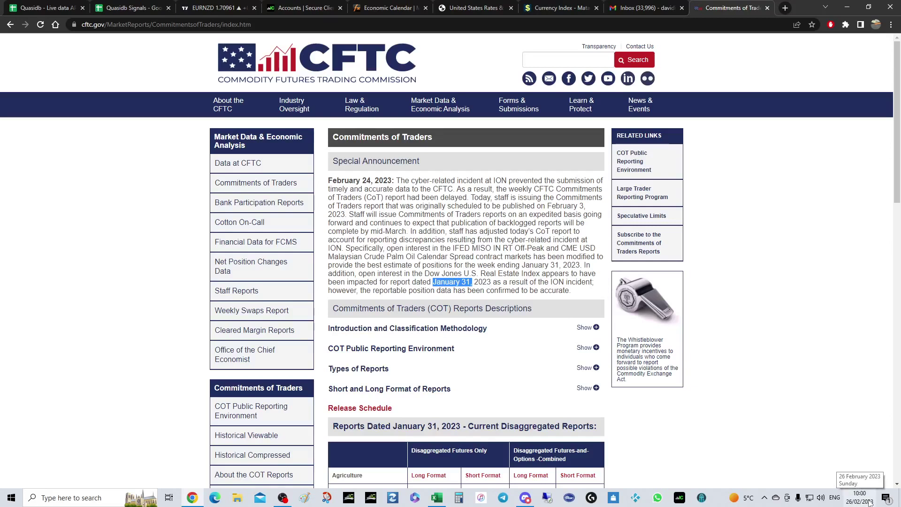